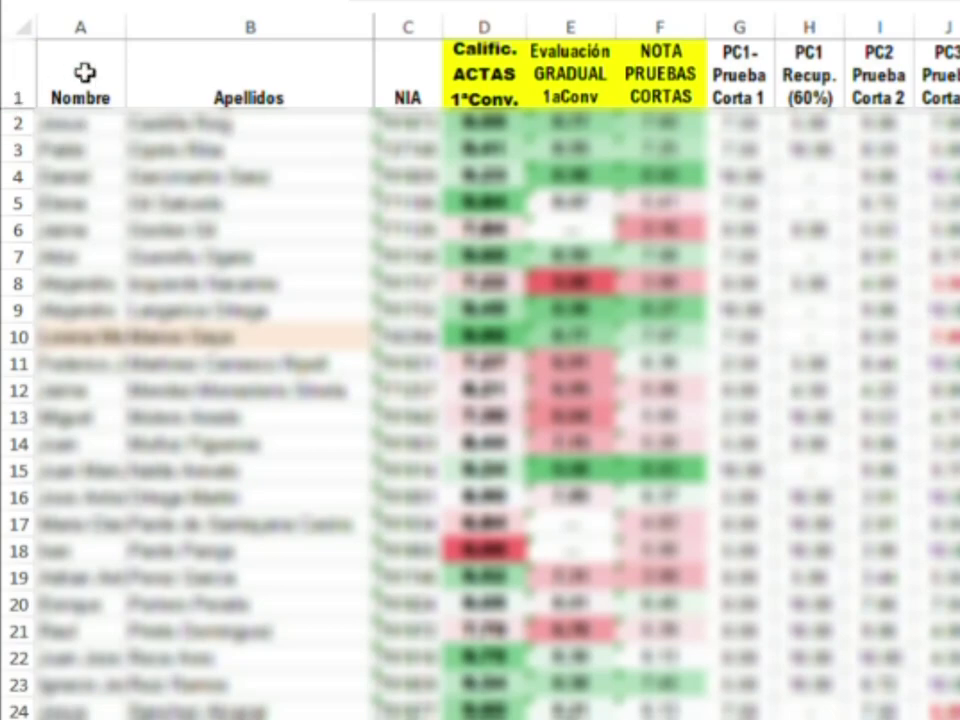
- Copy the Excel student table from A1 to column F, including names, NIA and the three grade columns
mouse_move(84, 72)
left_mouse_down()
mouse_move(570, 715)
mouse_move(660, 715)
left_mouse_up()
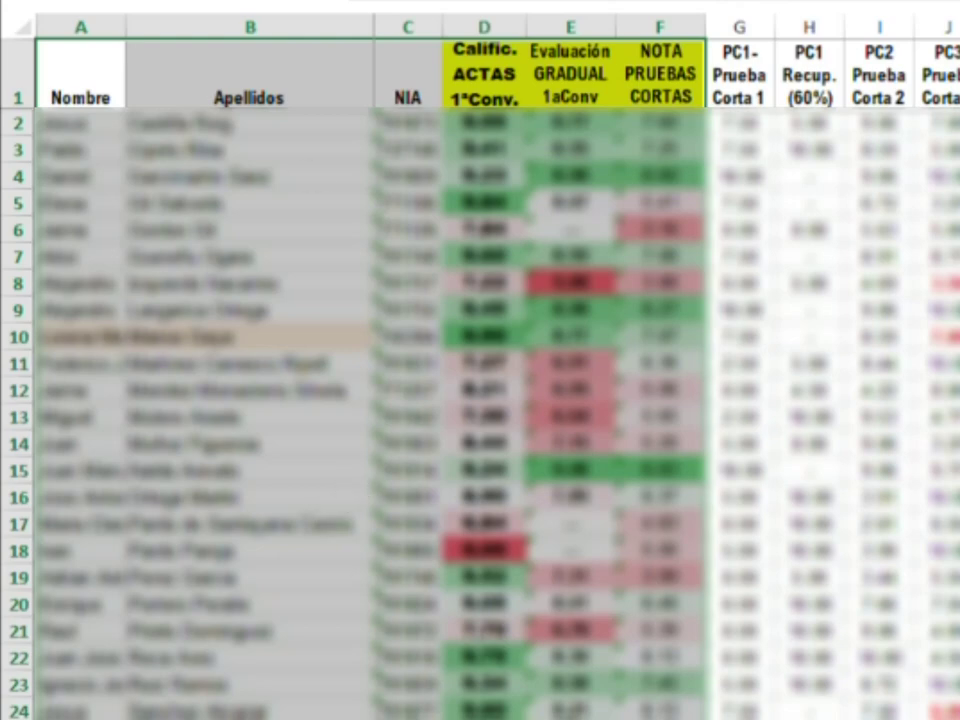
key("ctrl+c")
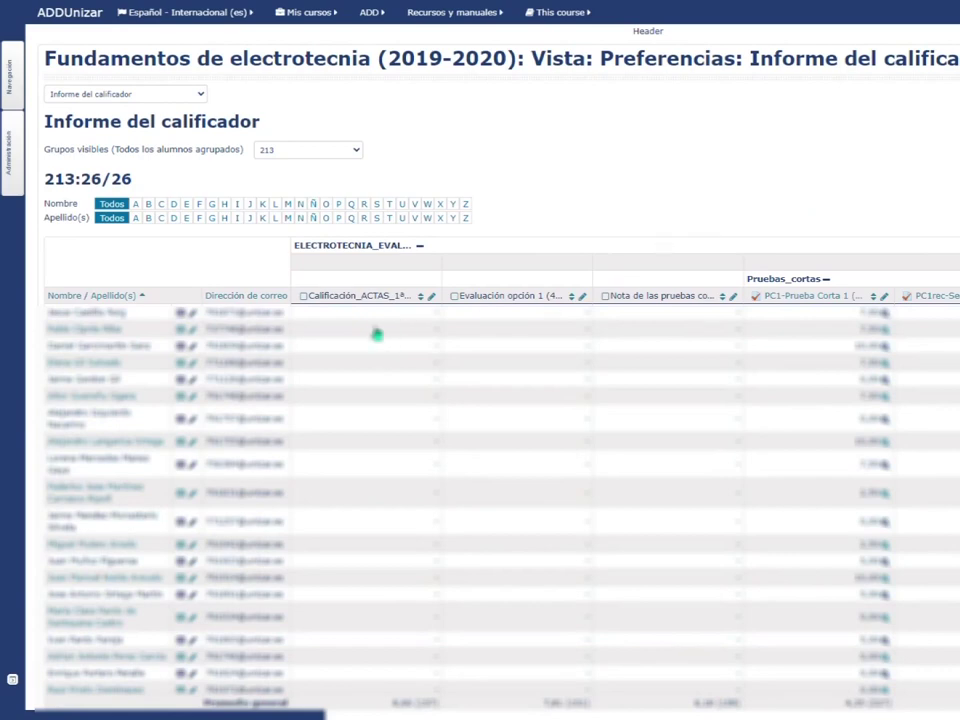
- Review the student rows in the Fundamentos de electrotecnia grader report, whose three grade columns are empty
left_click_drag(354, 318, 752, 636)
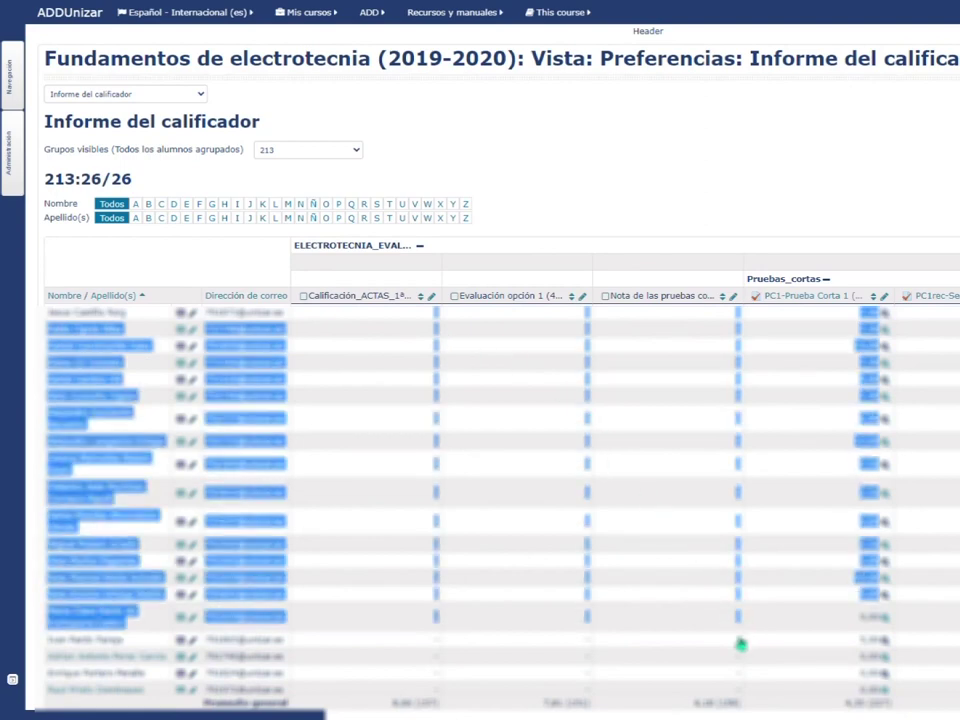
left_click(636, 214)
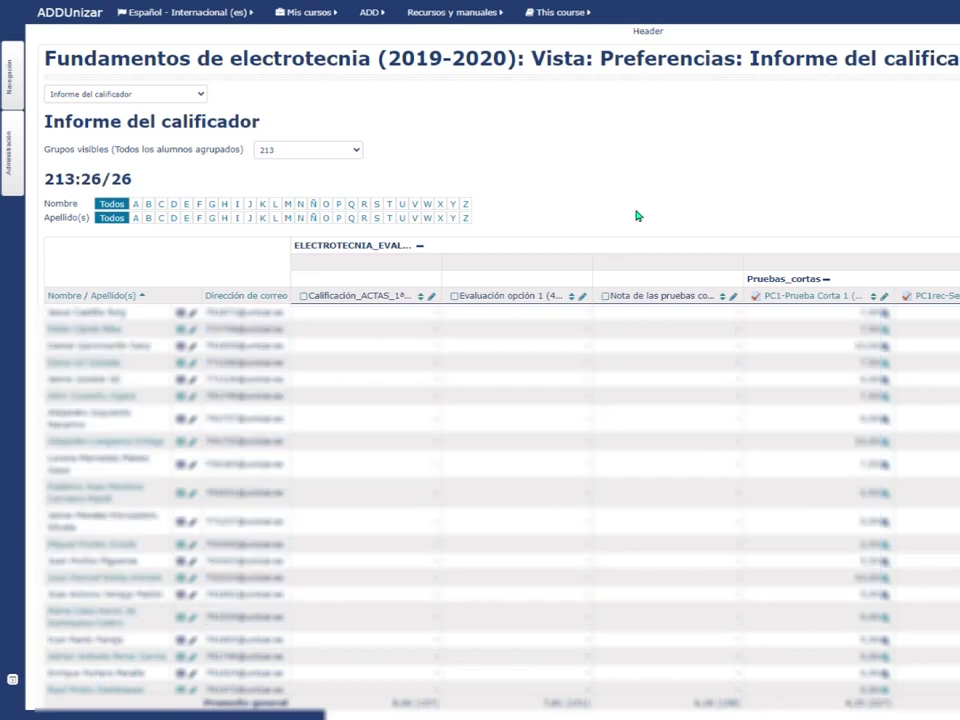
scroll(560, 215, "down", 1)
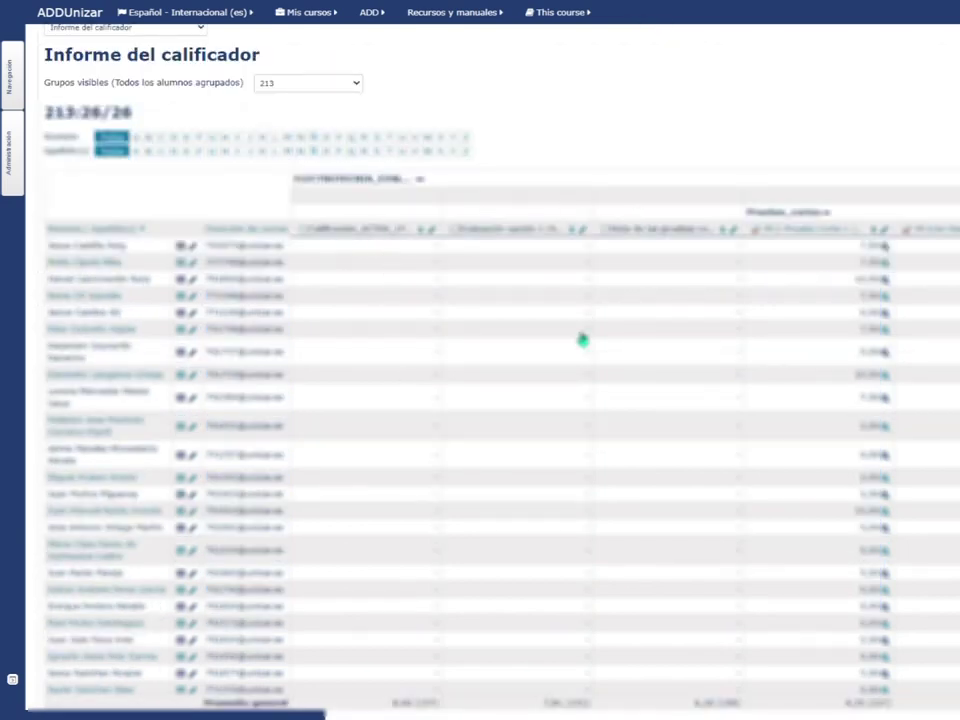
scroll(689, 400, "down", 1)
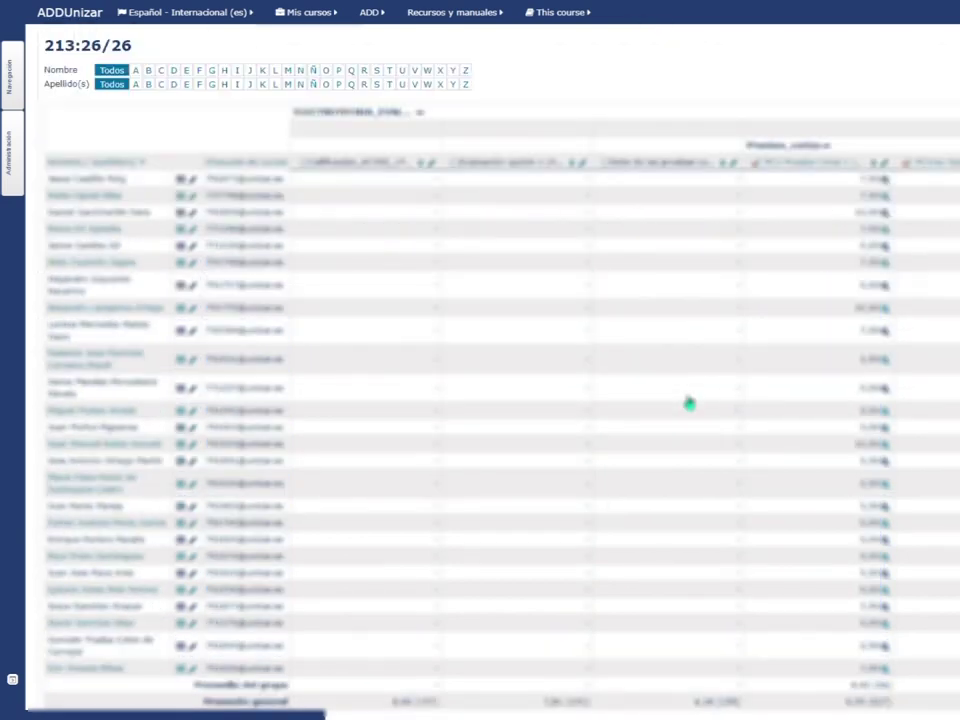
scroll(689, 403, "down", 1)
scroll(690, 403, "up", 1)
scroll(685, 404, "up", 3)
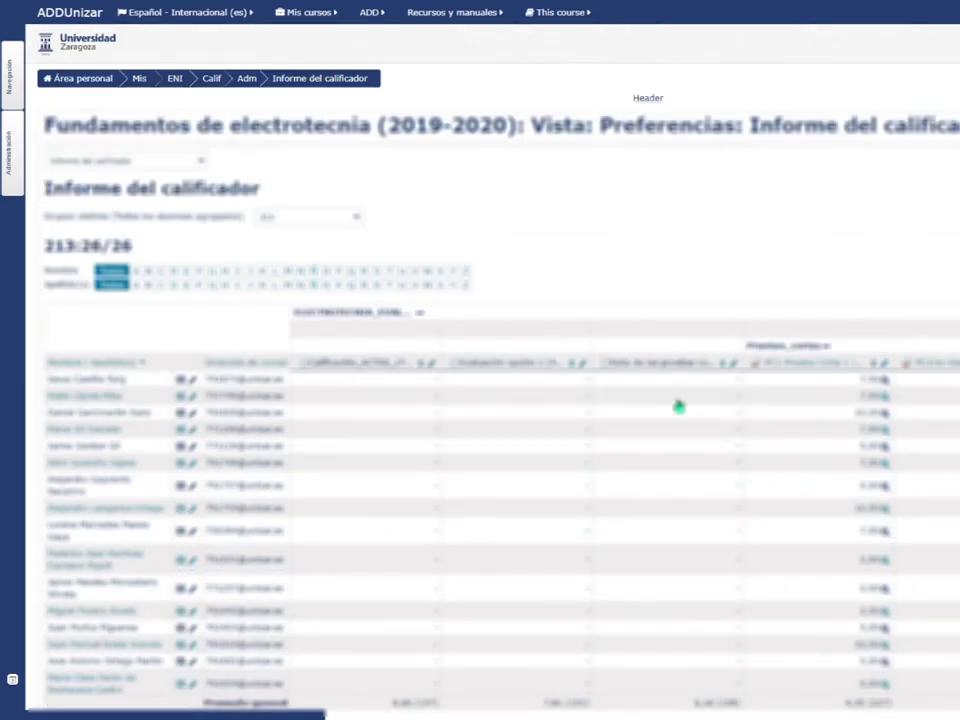
- Go to the Configuración Calificaciones gradebook setup page
mouse_move(15, 125)
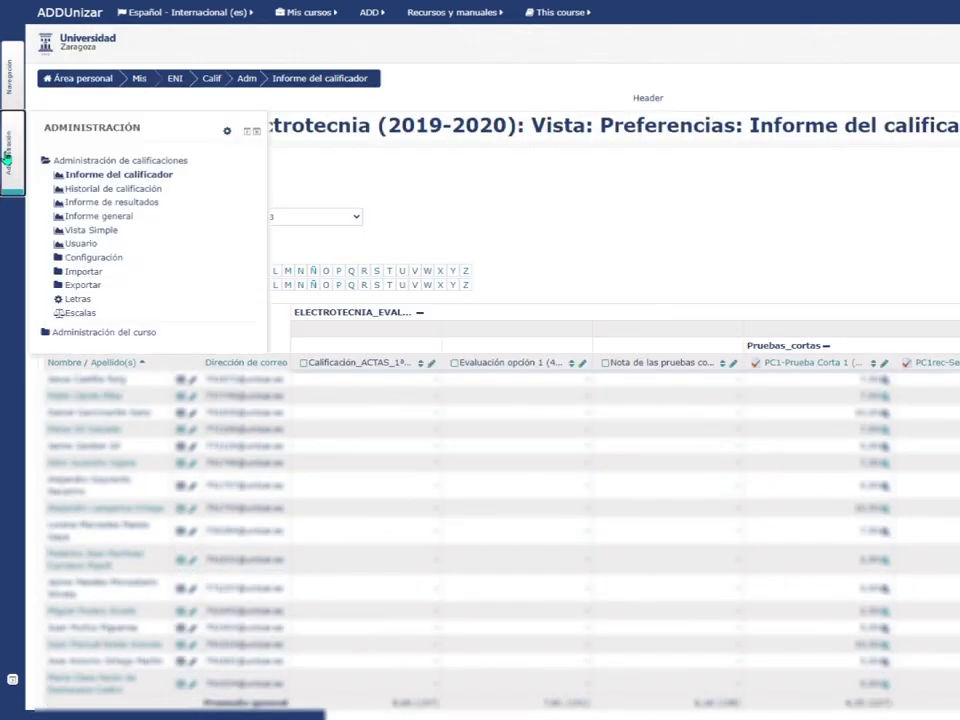
left_click(92, 260)
left_click(135, 274)
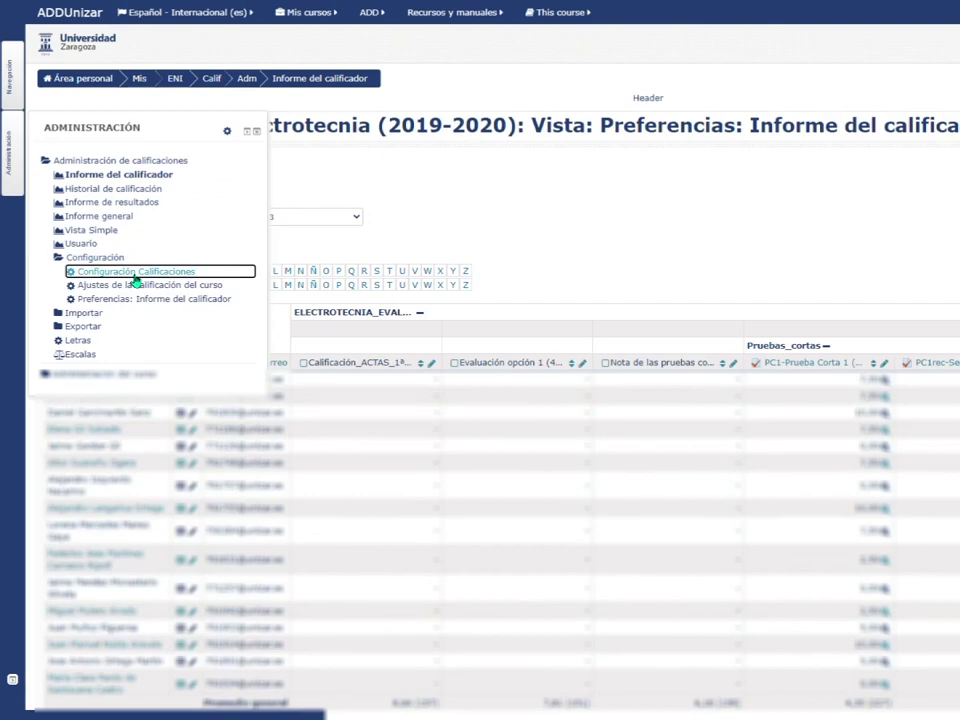
scroll(626, 328, "down", 5)
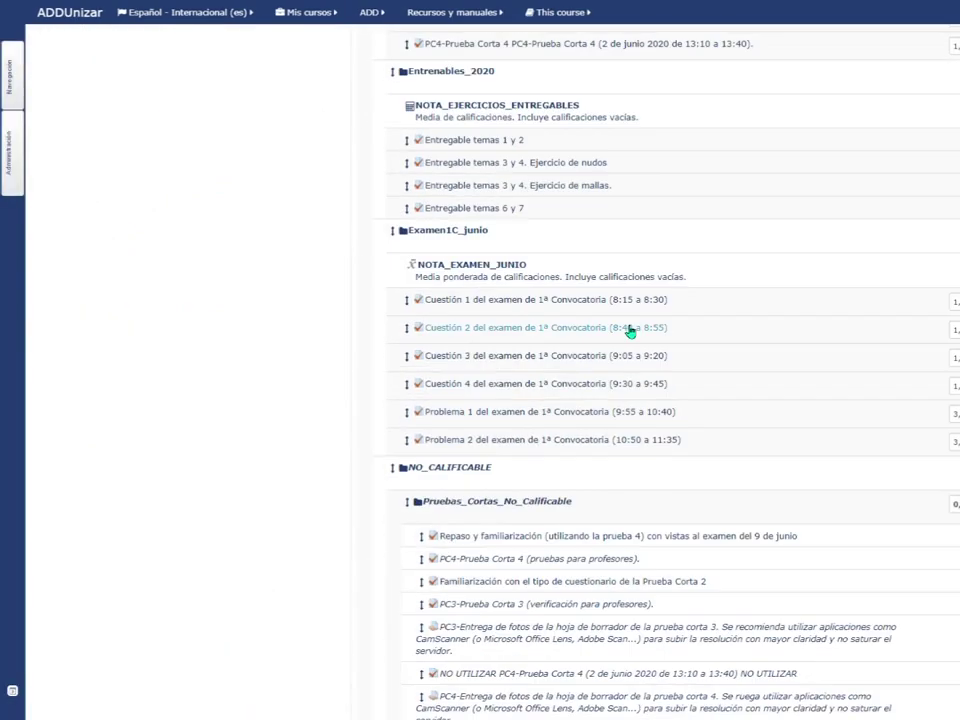
scroll(630, 332, "down", 5)
scroll(630, 332, "down", 10)
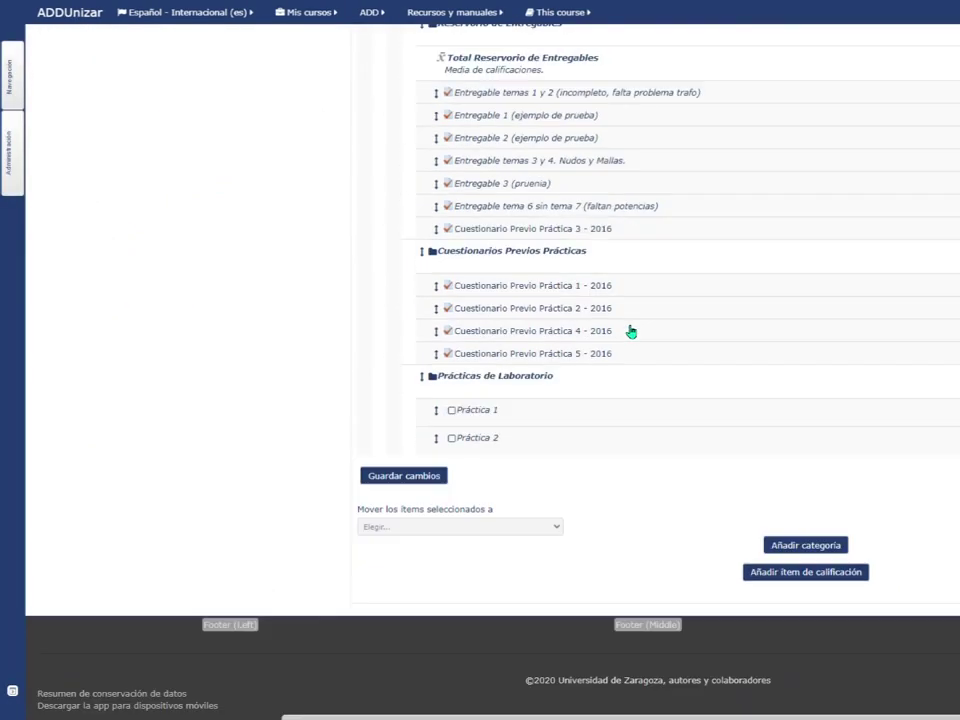
- Draft a grade item 'Nota final del curso' with maximum grade 10, then cancel it unsaved
left_click(806, 574)
left_click(574, 236)
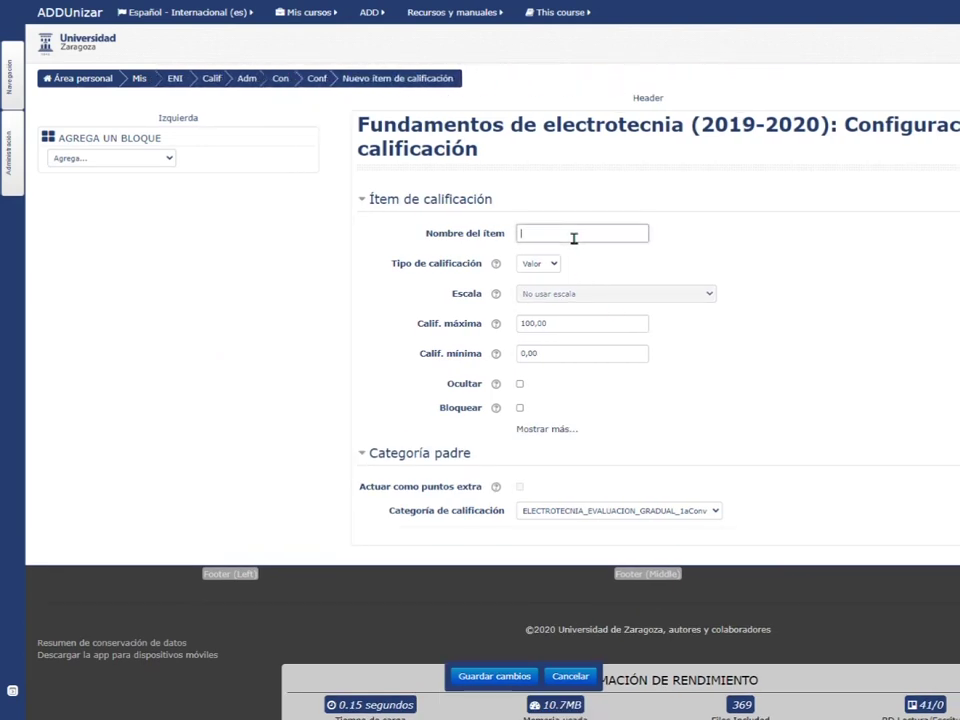
type("N")
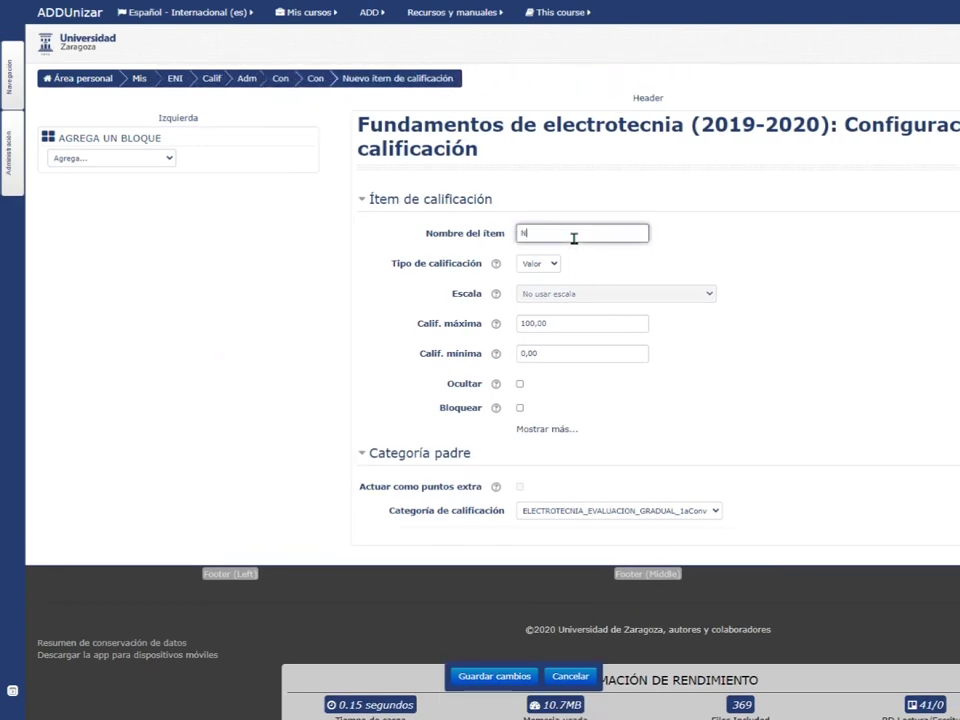
type("ota fi")
type("nal del parso")
left_click_drag(580, 324, 505, 326)
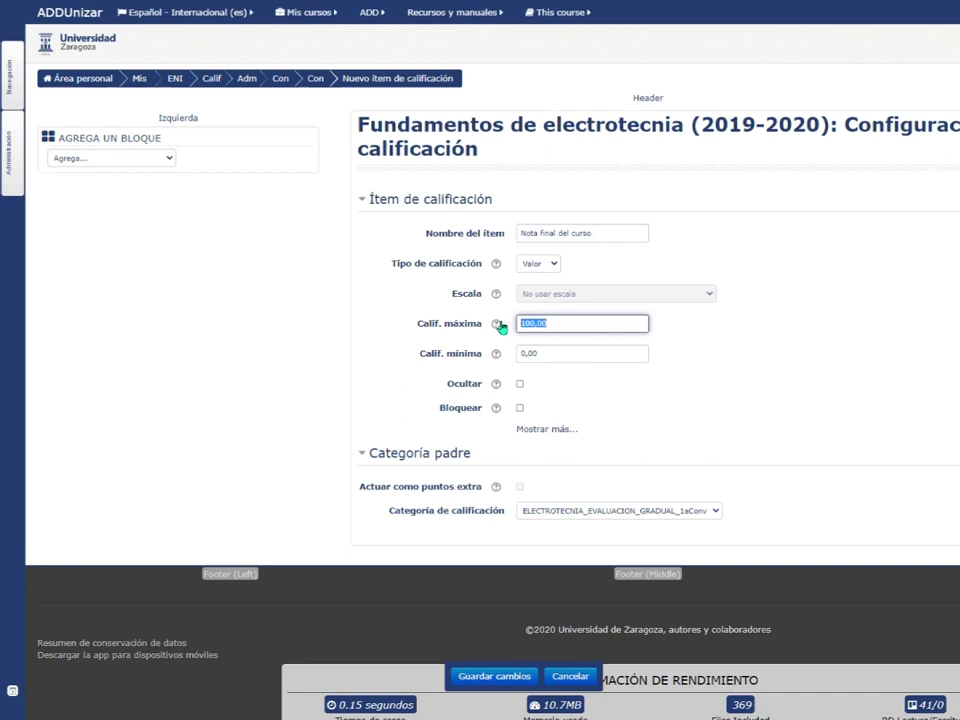
type("10")
left_click(557, 358)
left_click(574, 330)
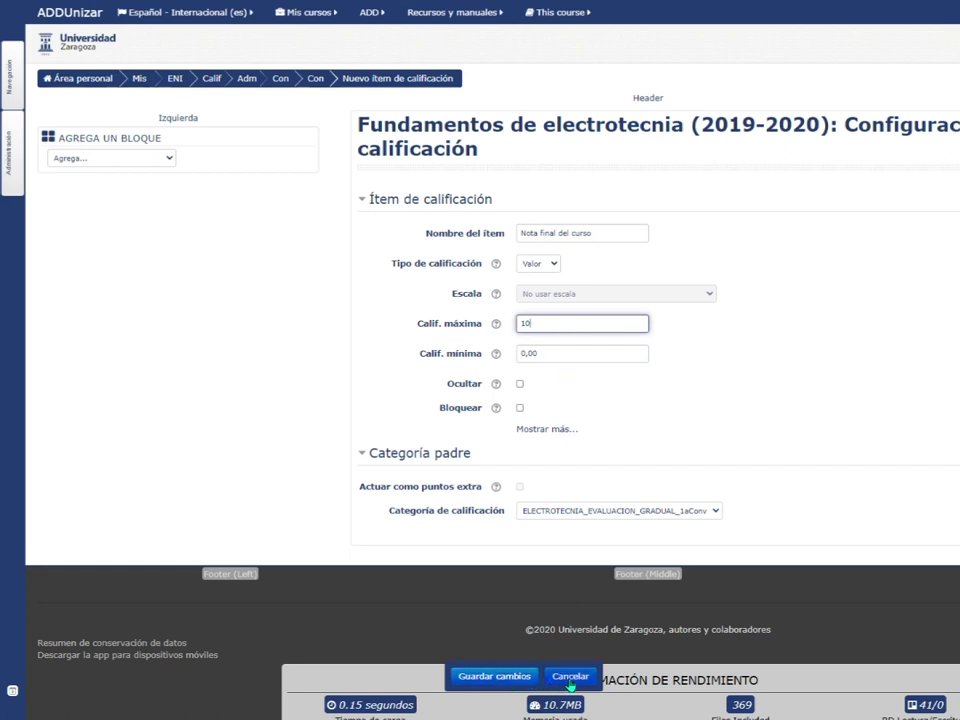
left_click(571, 677)
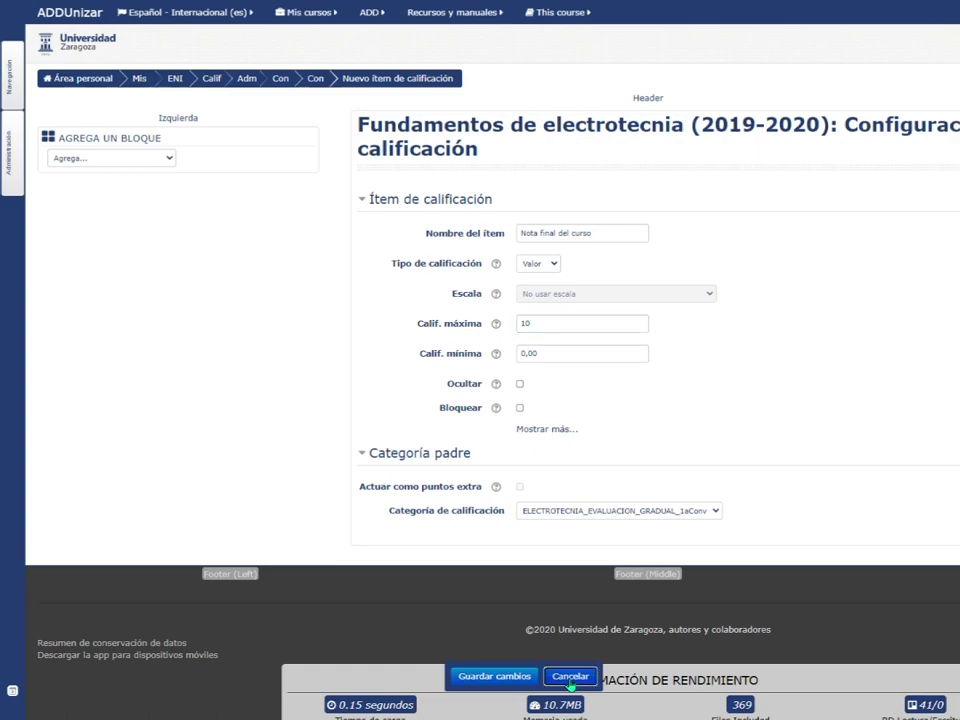
- Look over the three empty grade items on the setup page and bring up the Administración panel
scroll(636, 579, "down", 5)
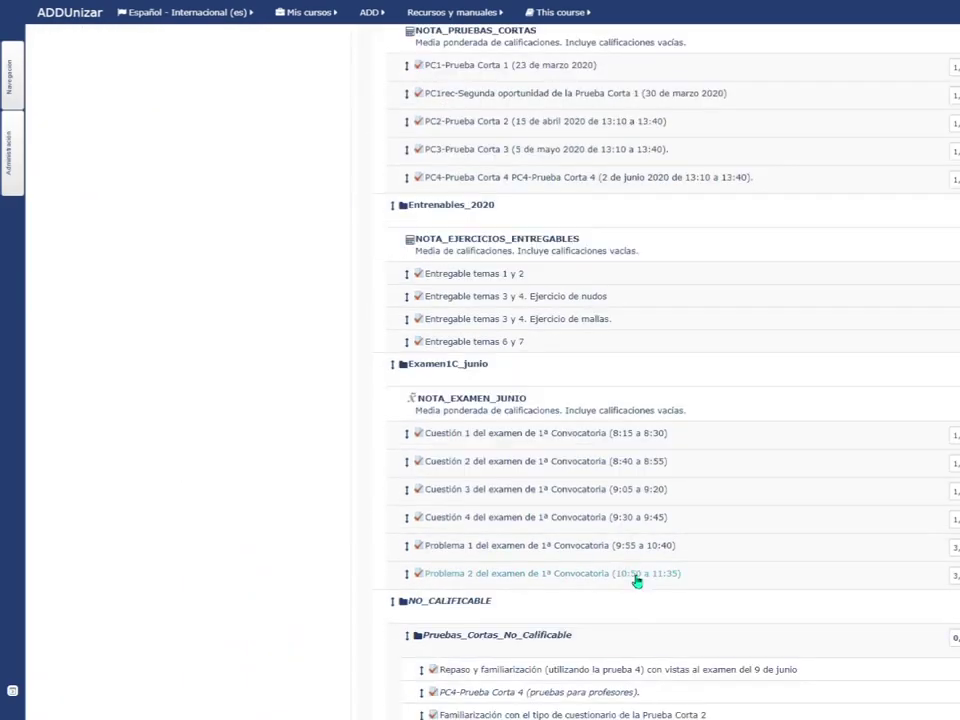
scroll(636, 579, "down", 5)
scroll(626, 573, "down", 5)
scroll(626, 572, "down", 3)
scroll(626, 572, "down", 4)
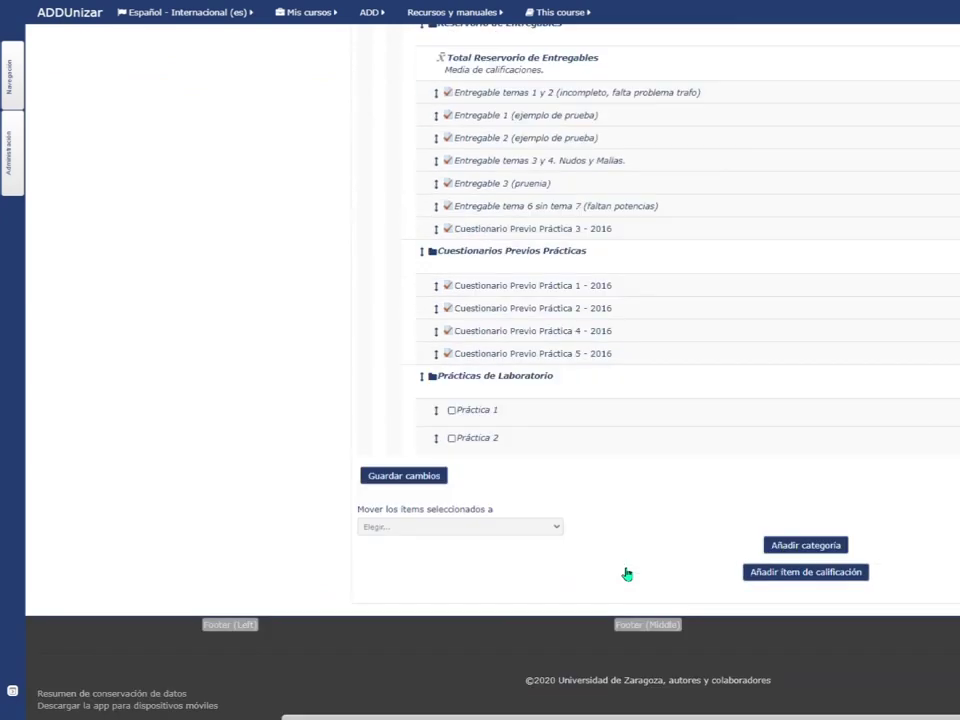
scroll(626, 572, "up", 10)
scroll(612, 575, "up", 15)
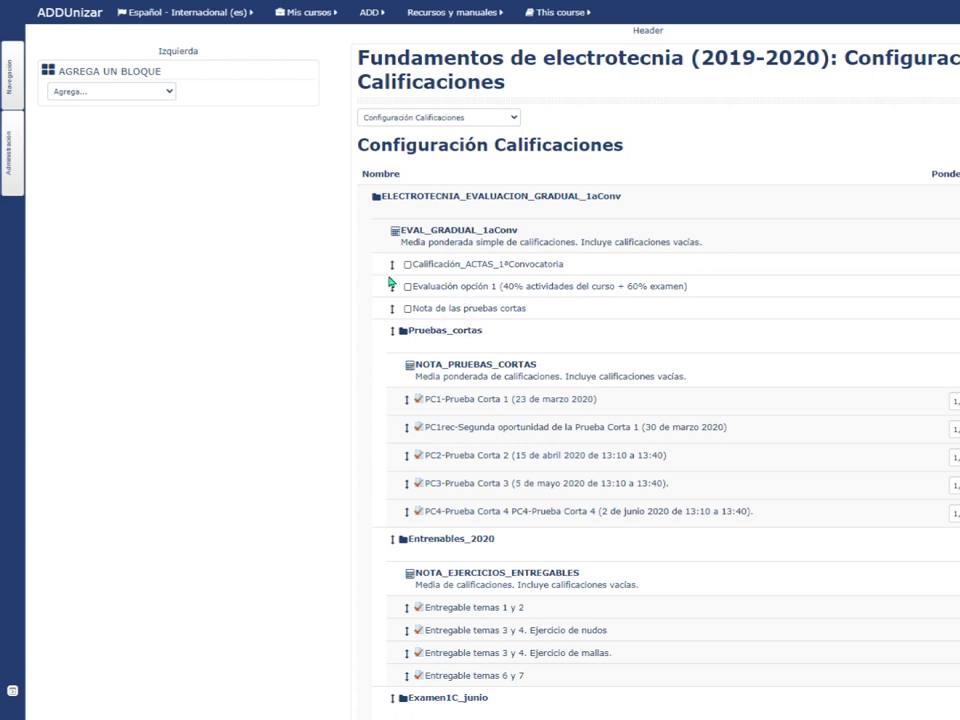
mouse_move(7, 150)
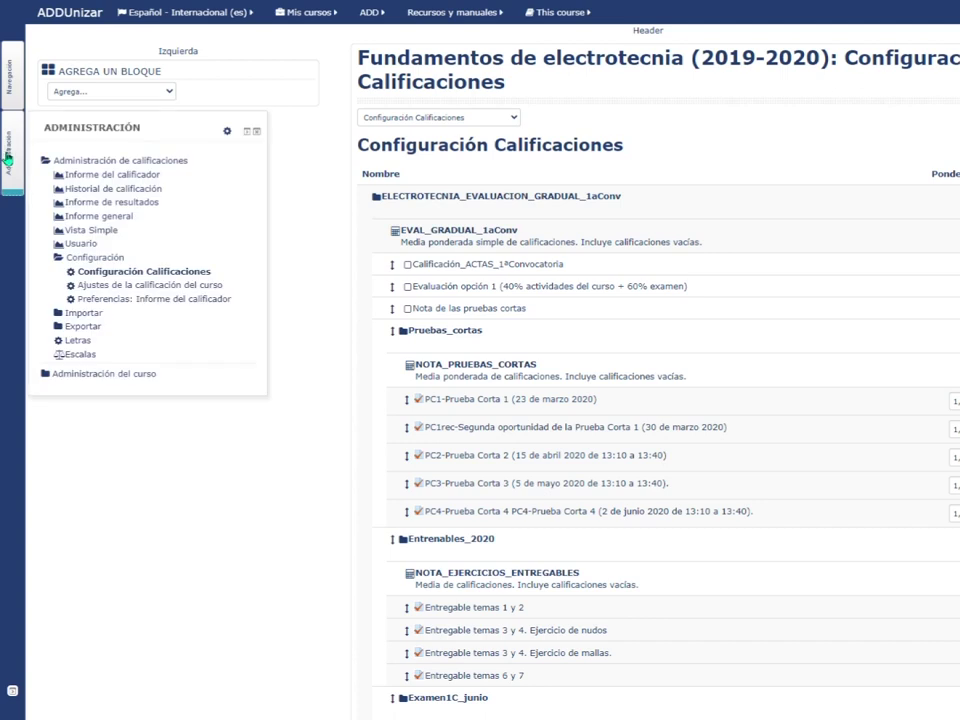
- Paste the Excel rows into the 'pegar desde hoja de cálculo' import, set Escalas de texto to No, and preview
left_click(88, 314)
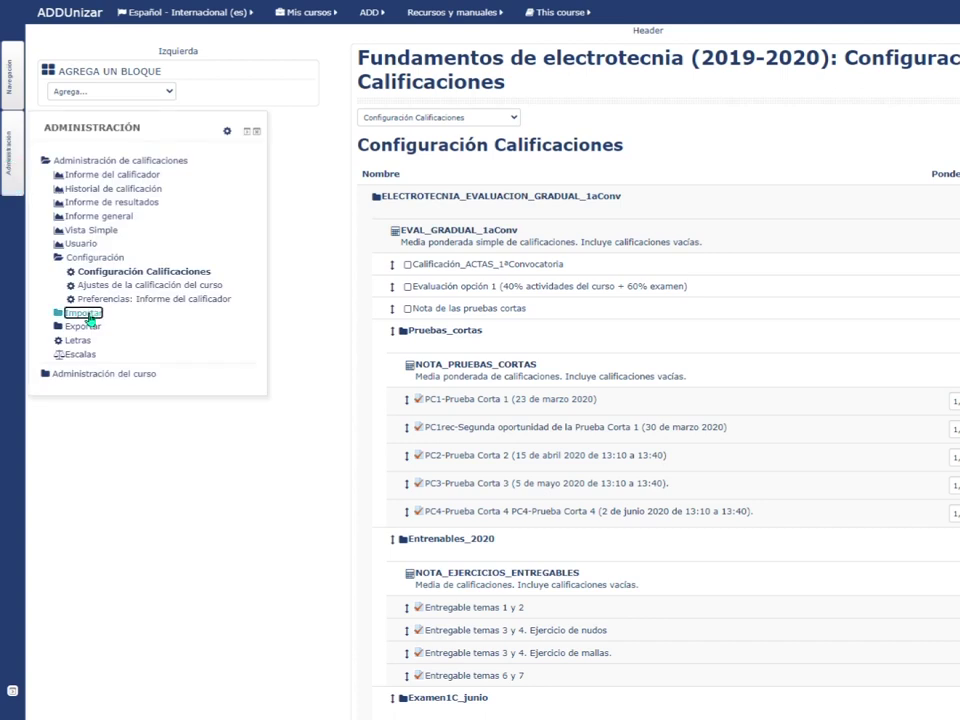
left_click(106, 341)
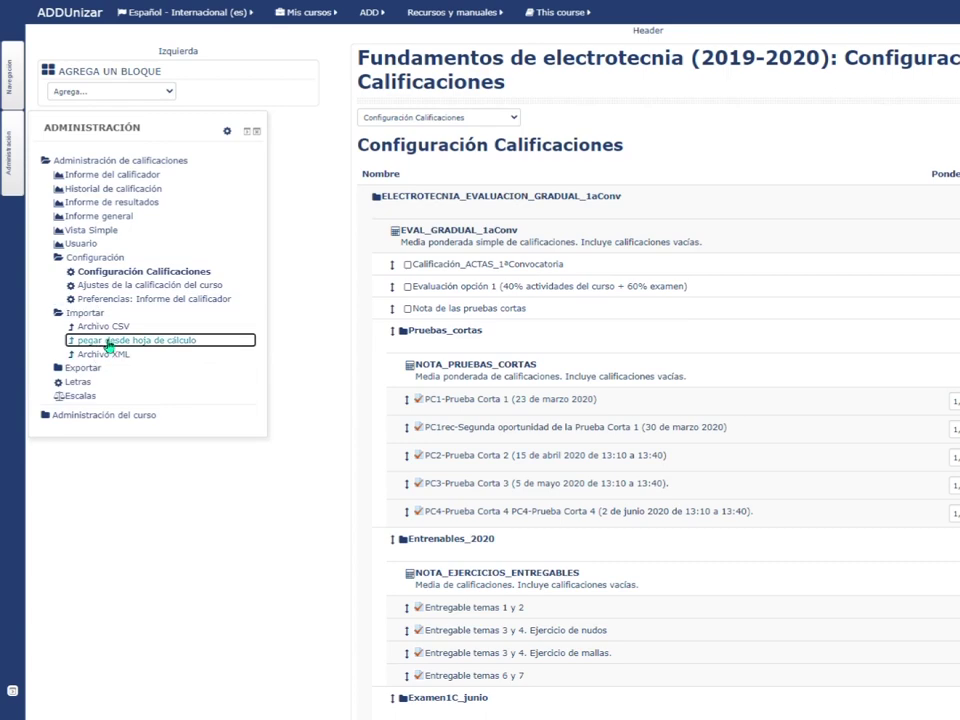
left_click(660, 332)
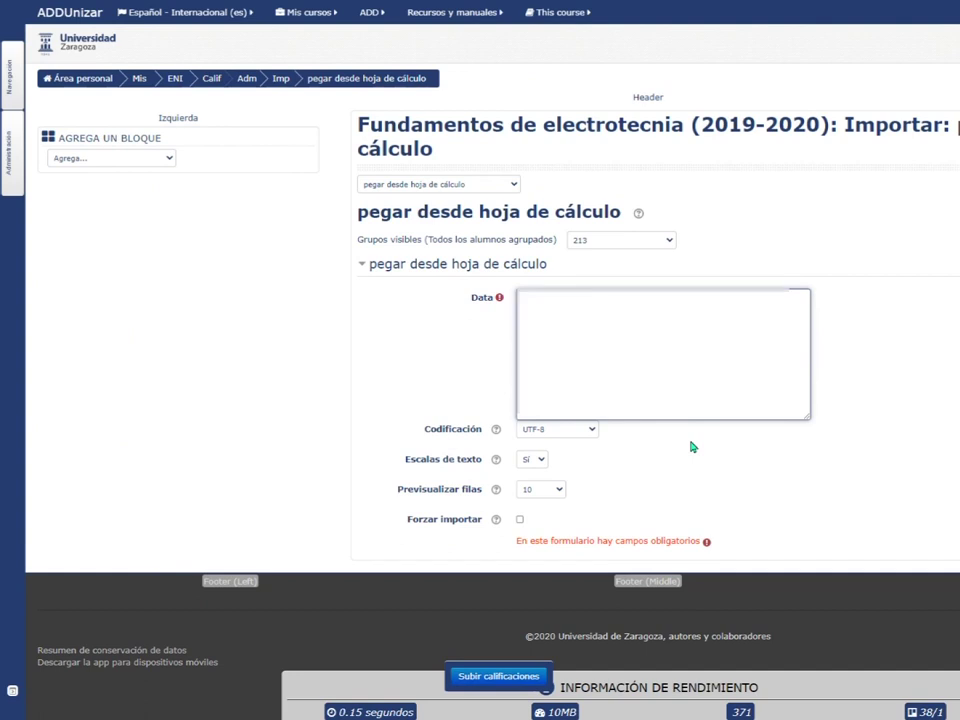
key("ctrl+v")
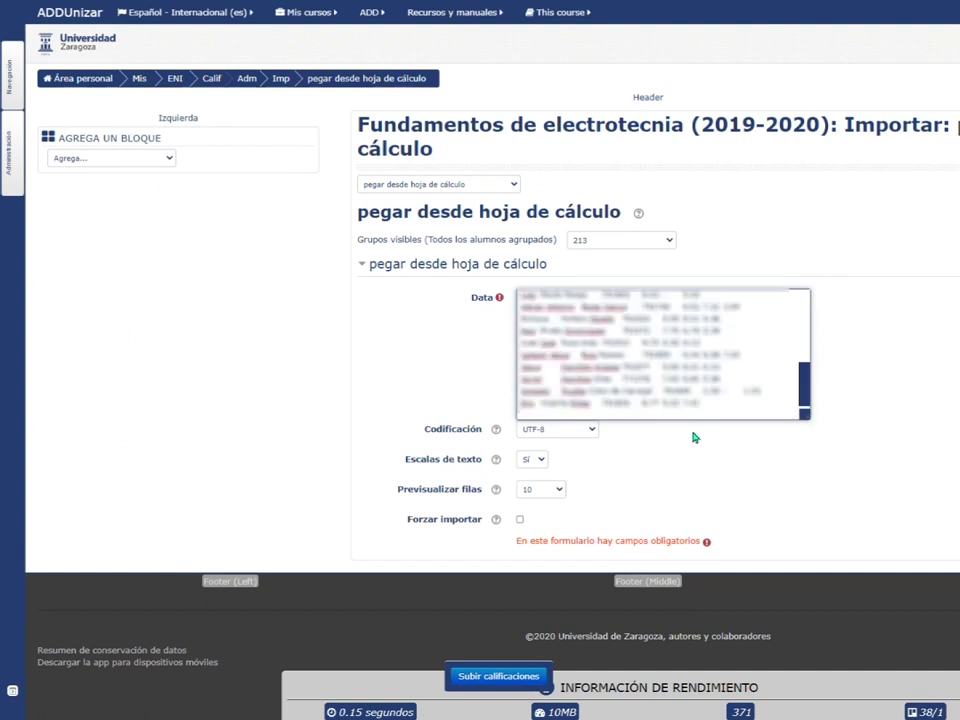
left_click(583, 437)
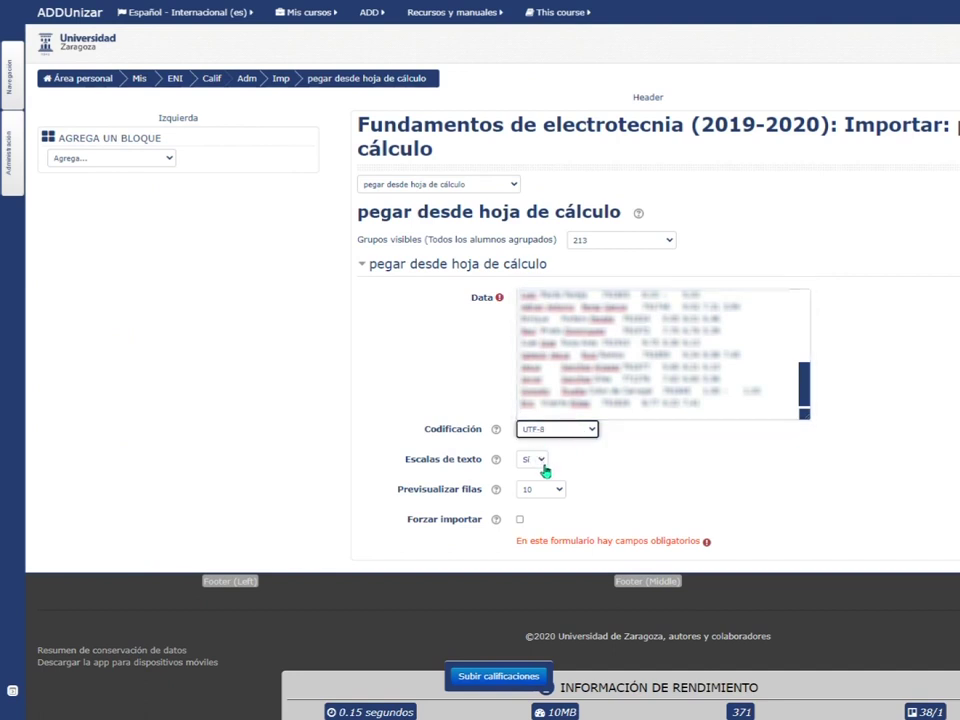
left_click(546, 461)
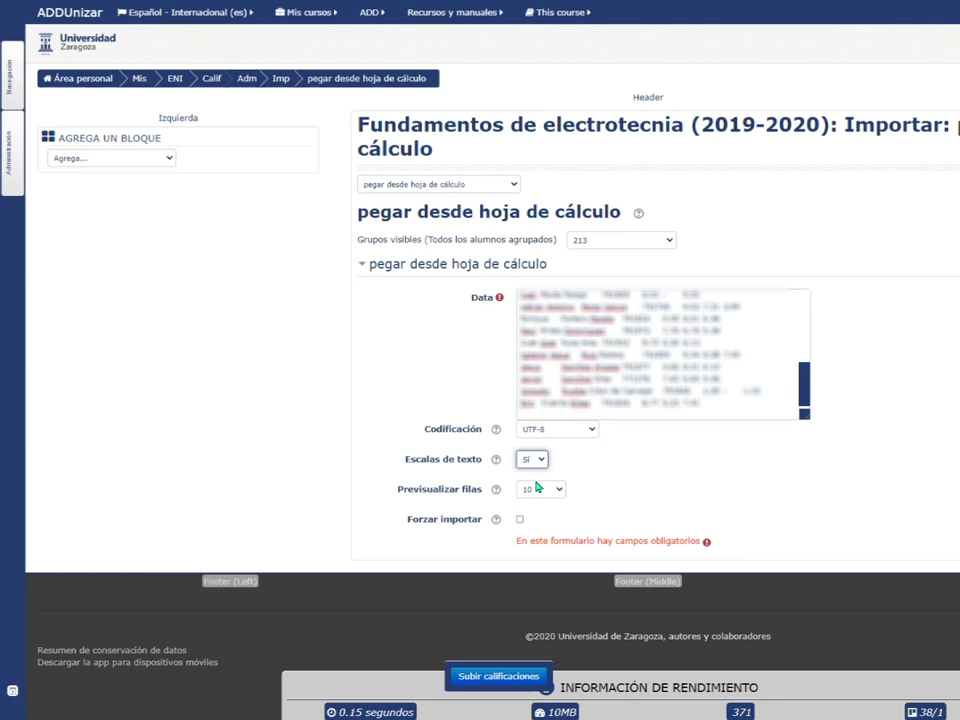
left_click(537, 487)
left_click(507, 677)
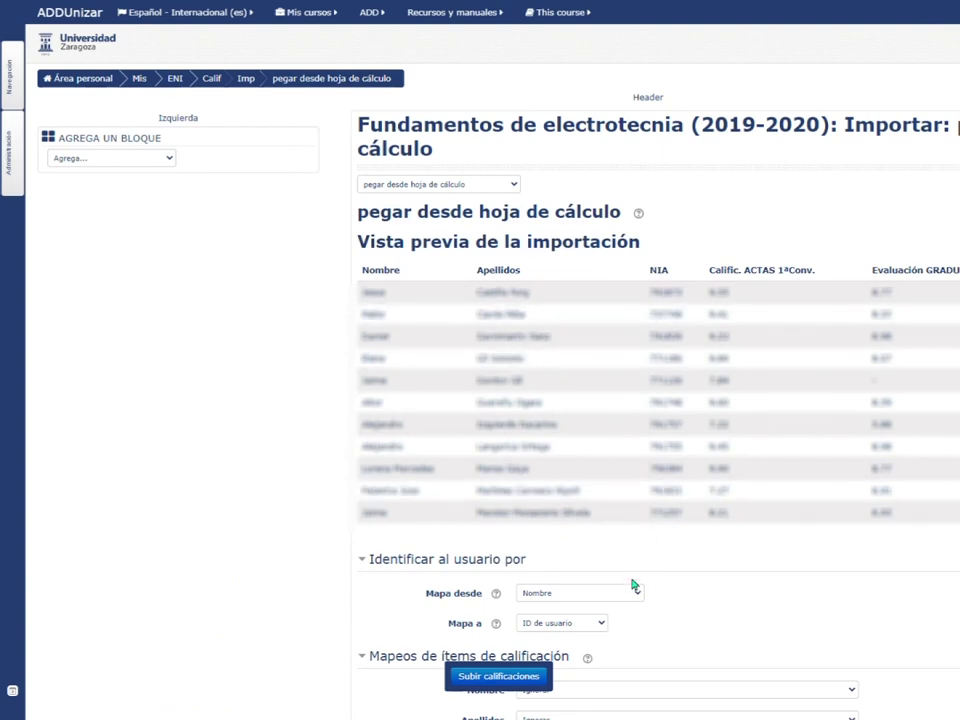
- Identify students by mapping the NIA column to Número de ID
scroll(634, 585, "down", 1)
left_click(628, 530)
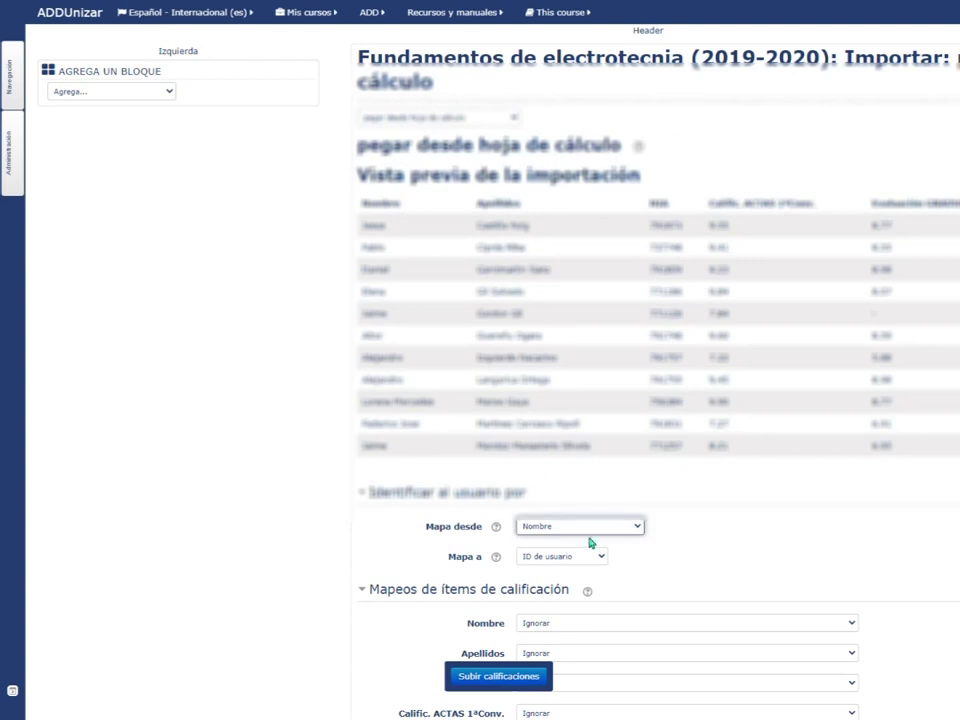
left_click(575, 564)
left_click(575, 562)
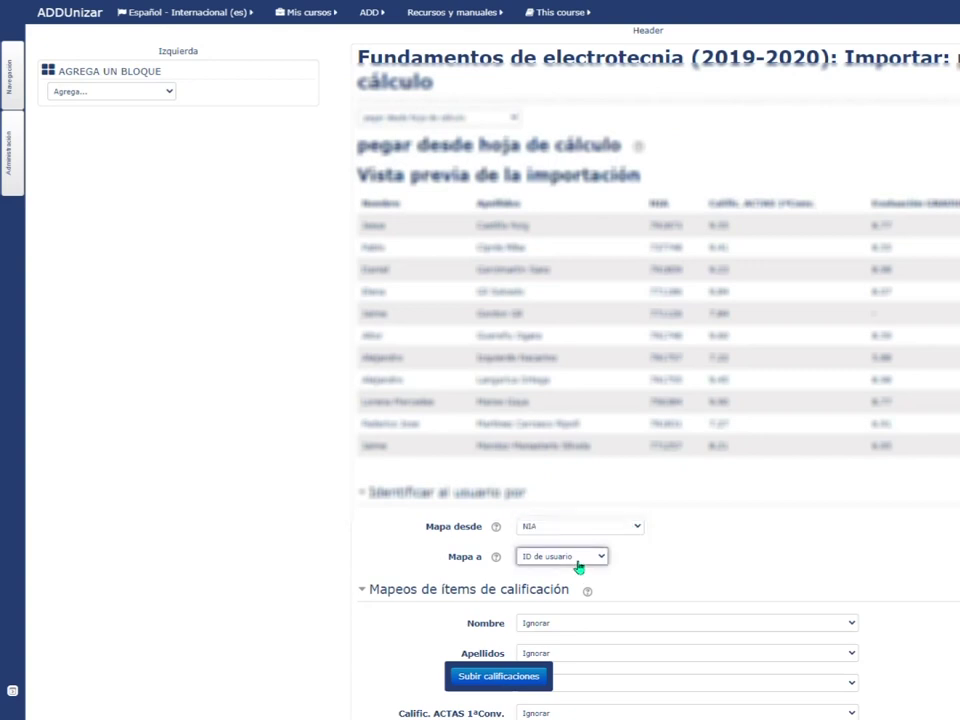
left_click(565, 596)
- Map Calific. ACTAS, Evaluación GRADUAL 1aConv and NOTA PRUEBAS CORTAS to their grade items and upload
scroll(636, 568, "down", 2)
scroll(648, 505, "down", 2)
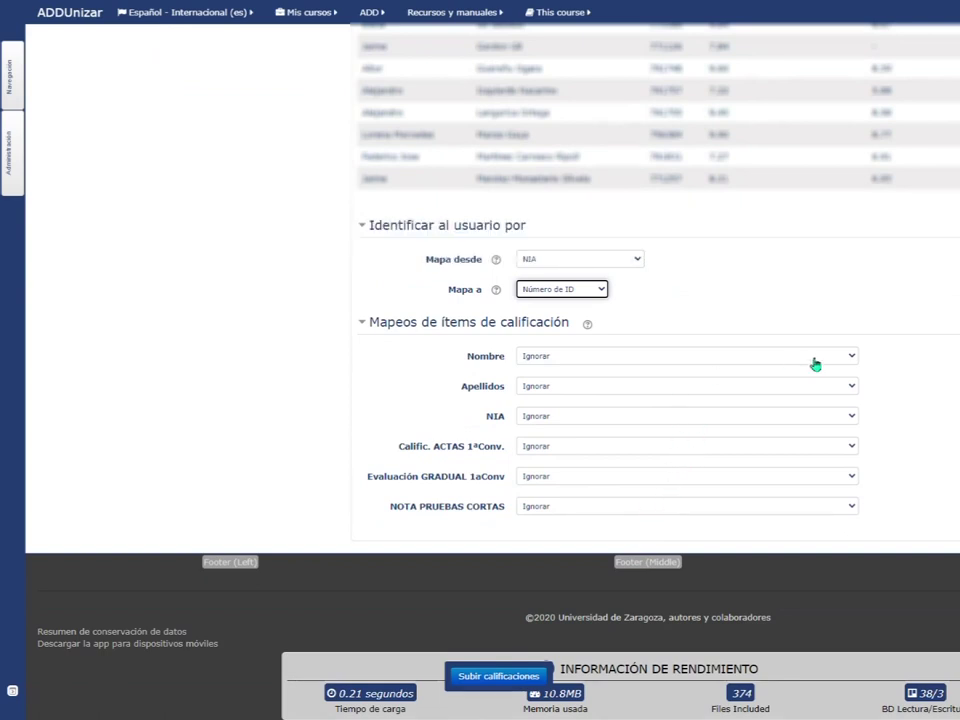
left_click(836, 451)
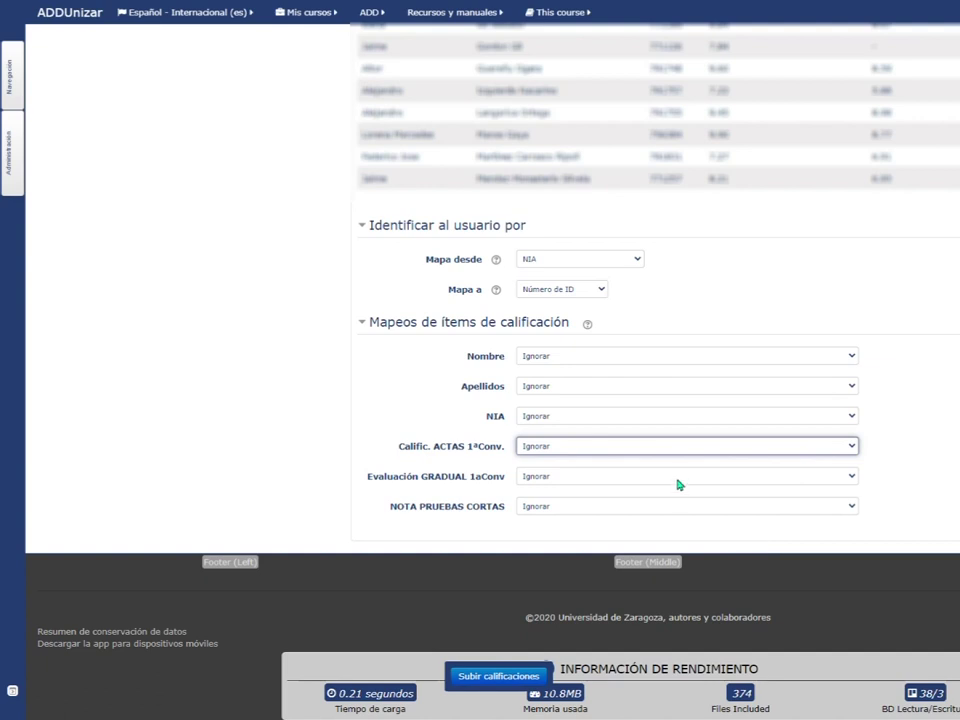
left_click(640, 482)
left_click(636, 480)
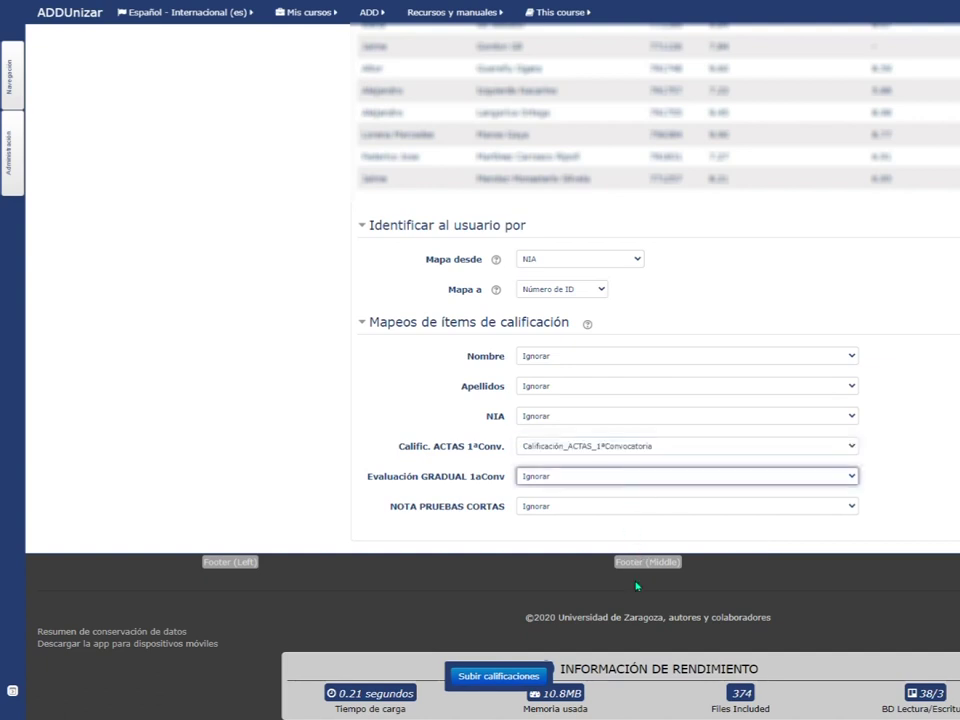
left_click(640, 660)
left_click(621, 508)
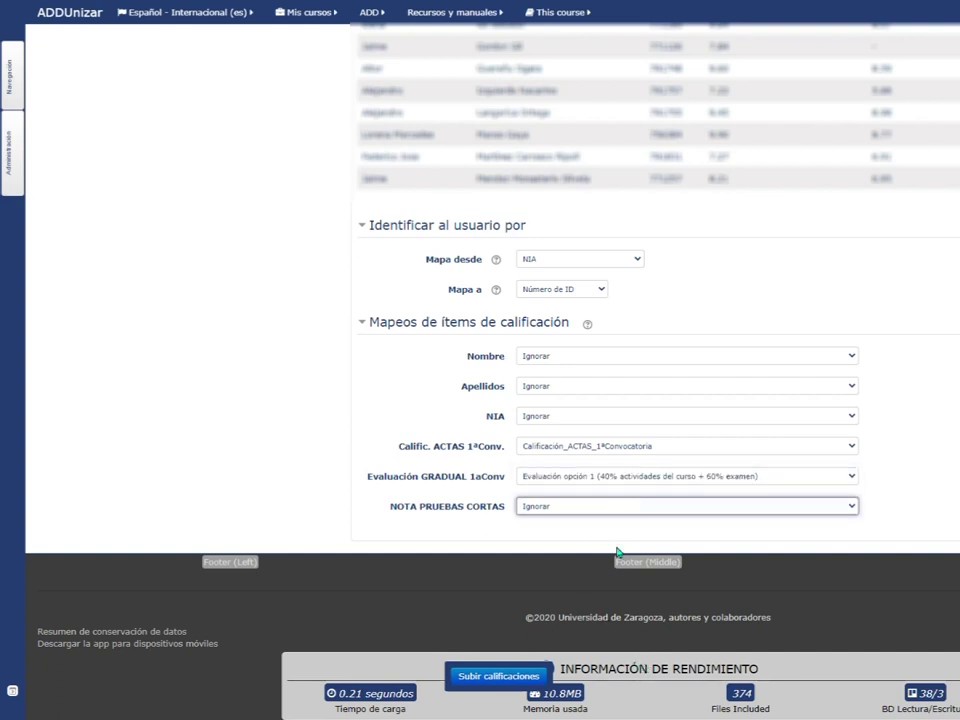
left_click(621, 551)
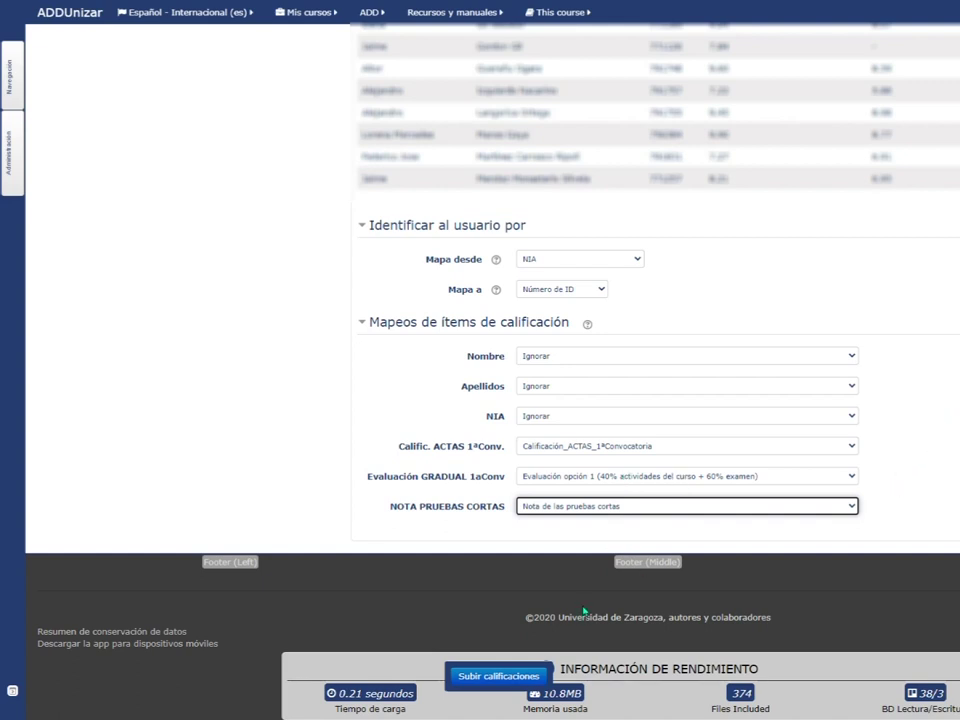
left_click(503, 680)
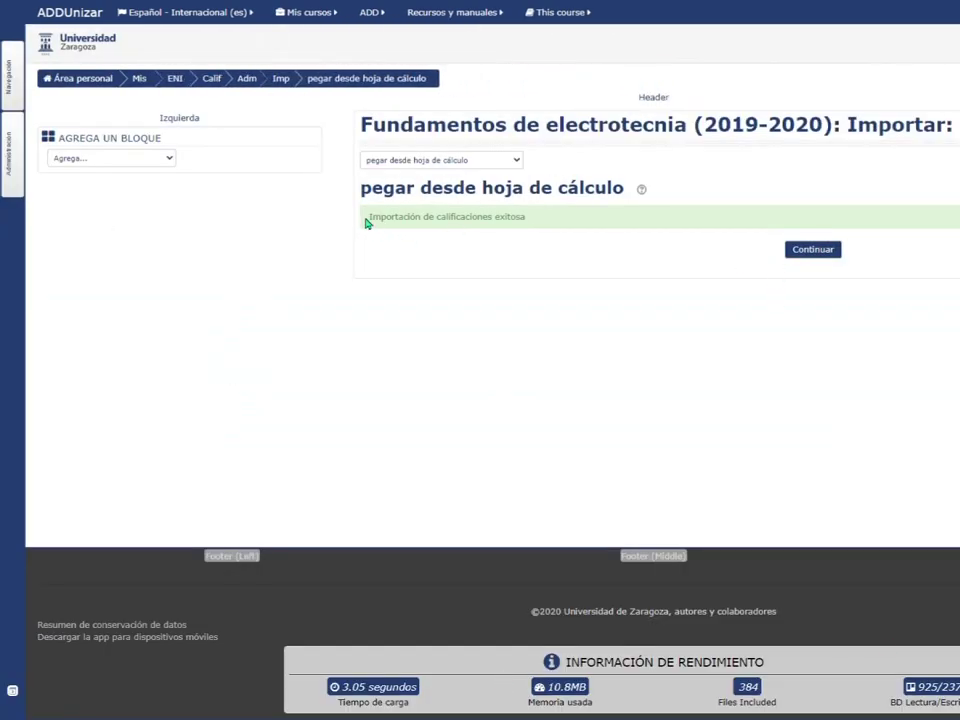
- Continue to the grader report and check that the three grade columns are filled for every student
left_click_drag(366, 220, 549, 217)
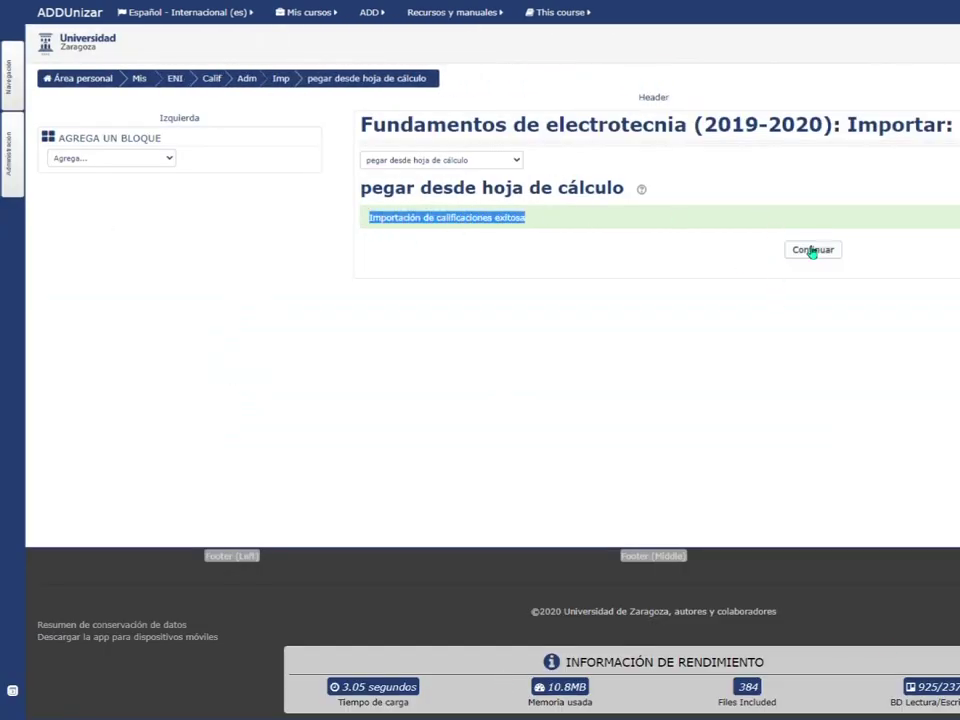
left_click(814, 253)
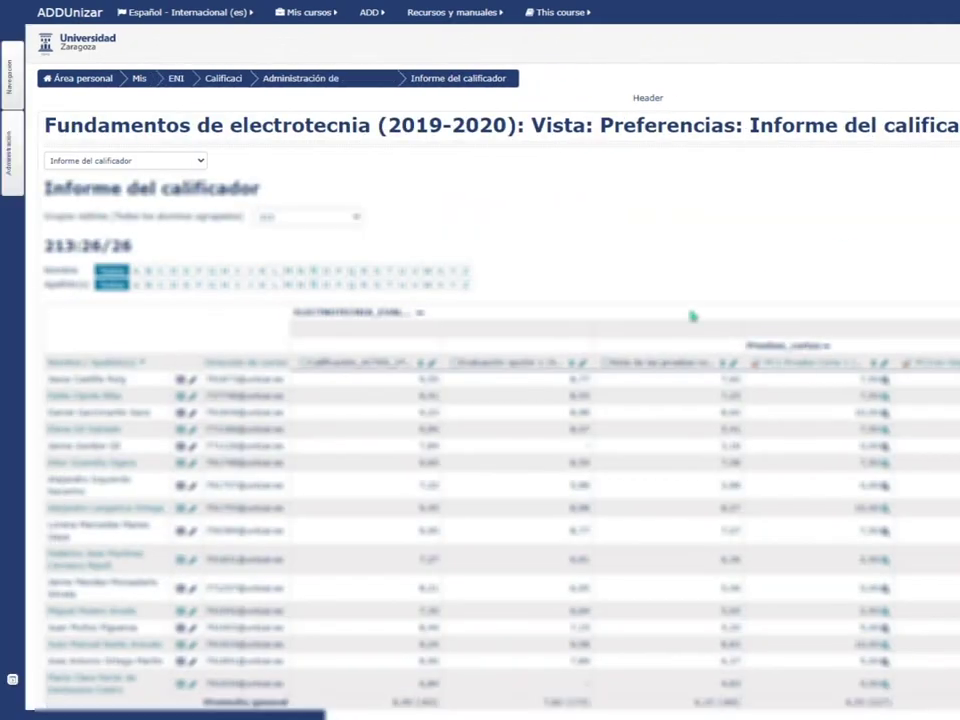
scroll(645, 372, "down", 1)
scroll(645, 372, "down", 1)
scroll(646, 369, "down", 1)
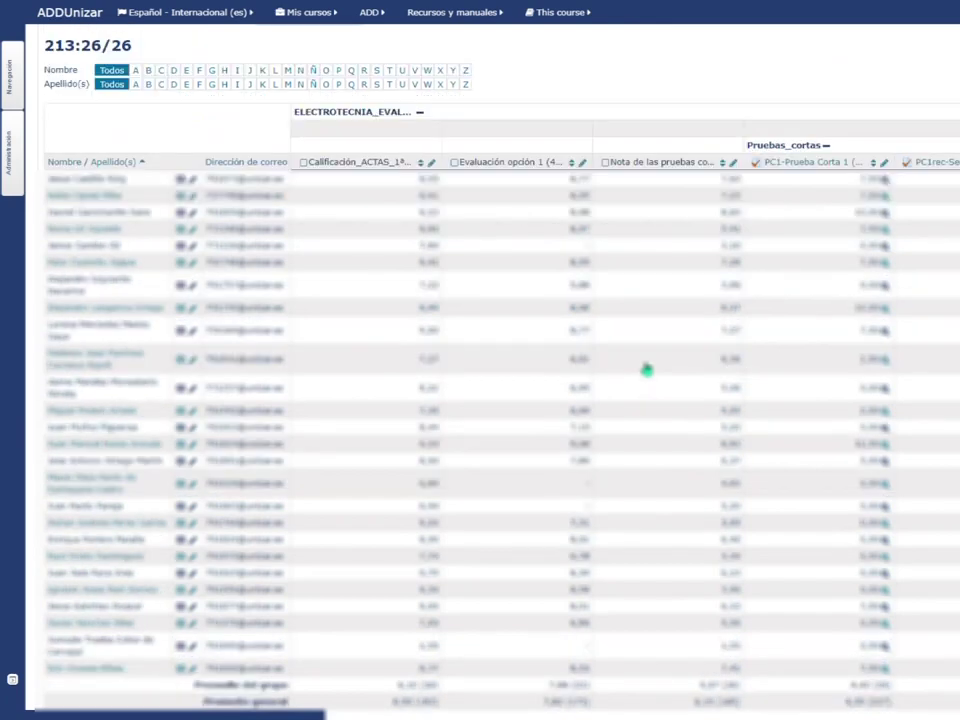
mouse_move(418, 184)
left_mouse_down()
mouse_move(696, 473)
mouse_move(711, 639)
left_mouse_up()
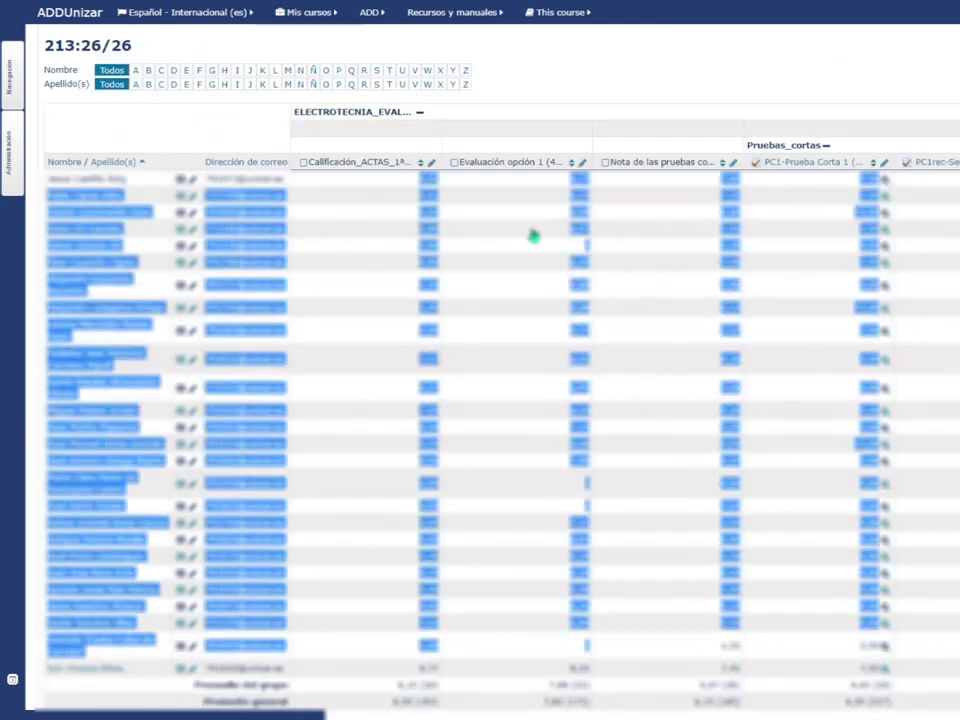
left_click(628, 83)
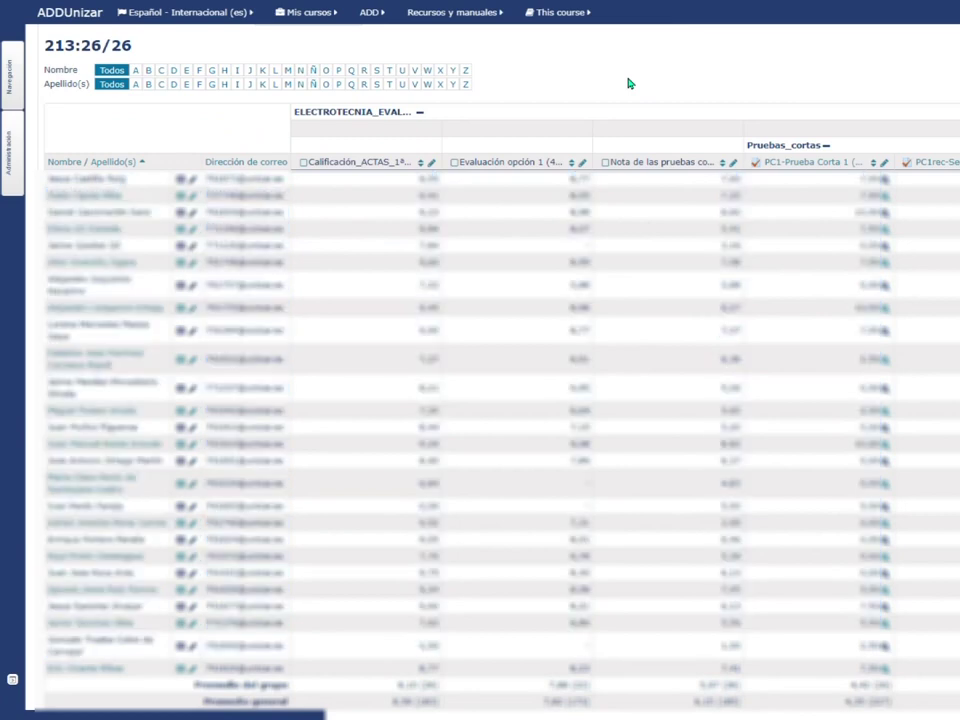